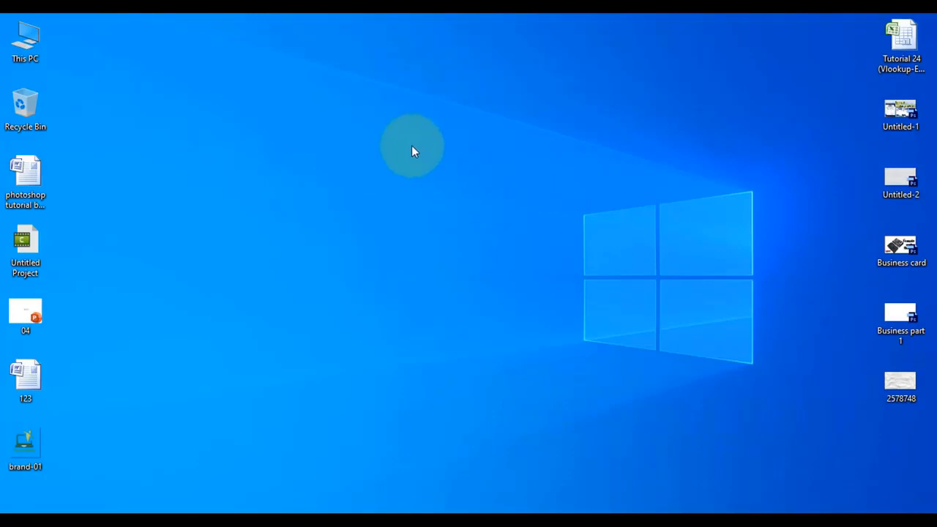
pyautogui.rightClick(416, 151)
pyautogui.click(464, 186)
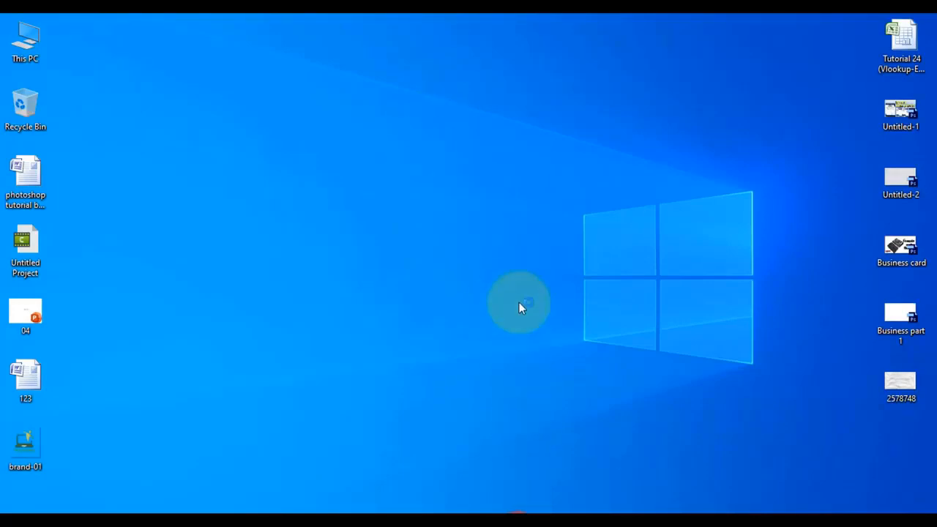
# Switch to Chrome, search Google for "windows 10 iso file download" and open Microsoft's Windows 10 download page
pyautogui.click(518, 524)
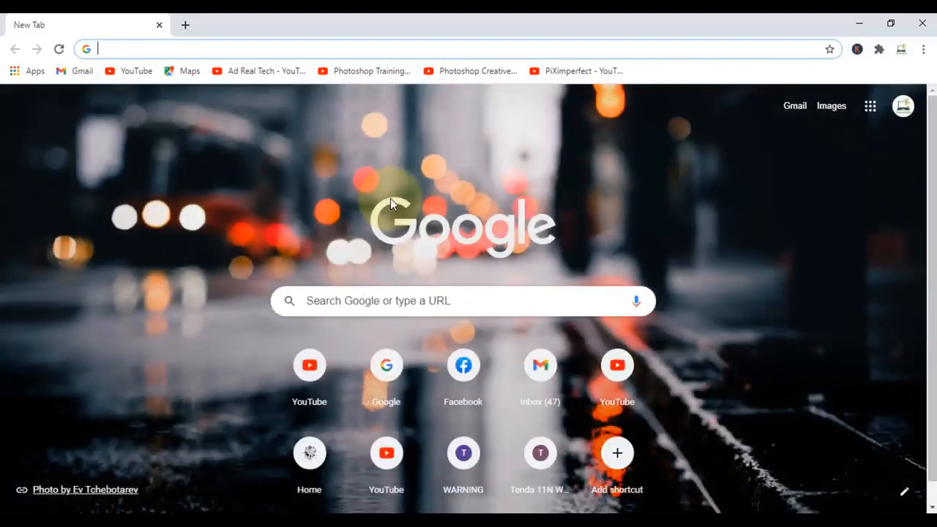
pyautogui.write('g')
pyautogui.press('Return')
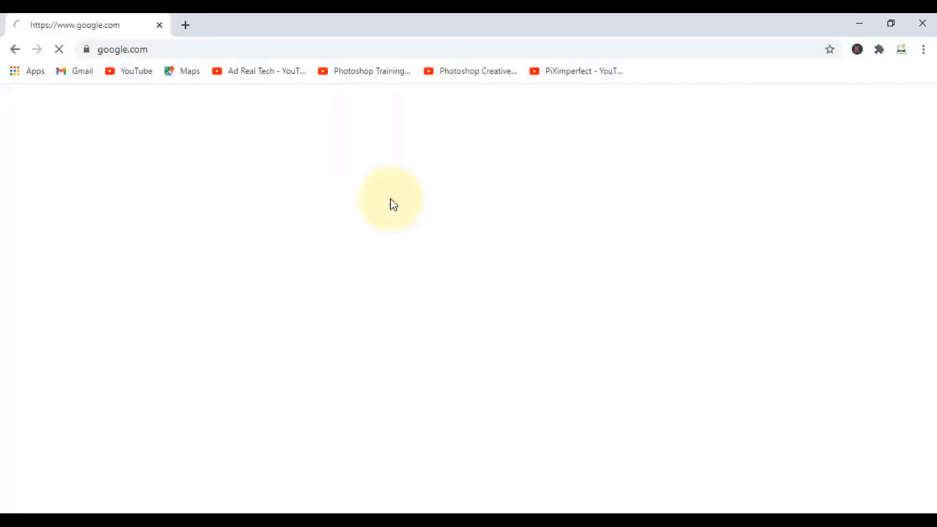
pyautogui.write('win')
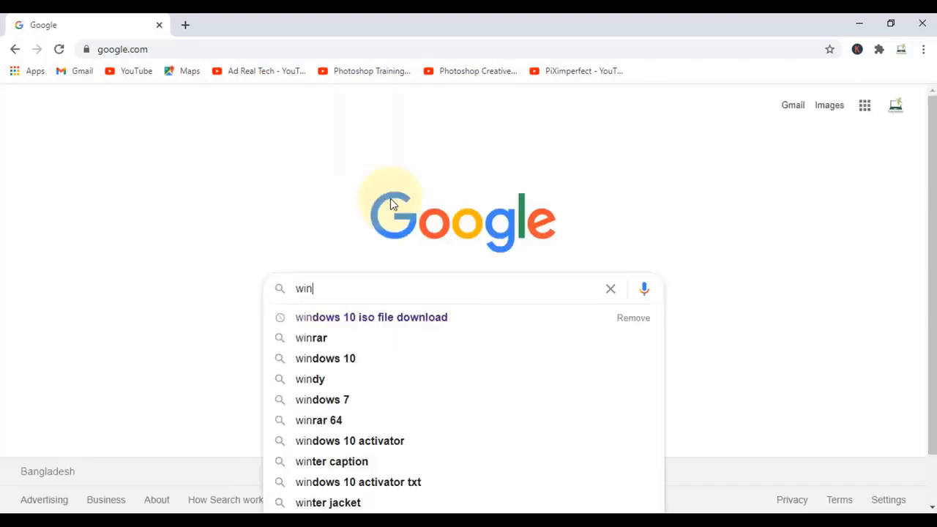
pyautogui.press('Down')
pyautogui.press('Return')
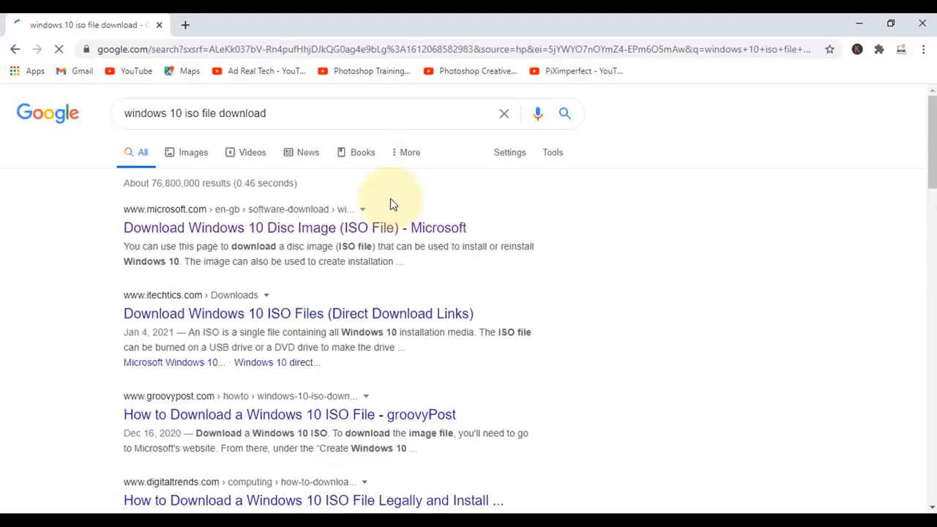
pyautogui.click(260, 233)
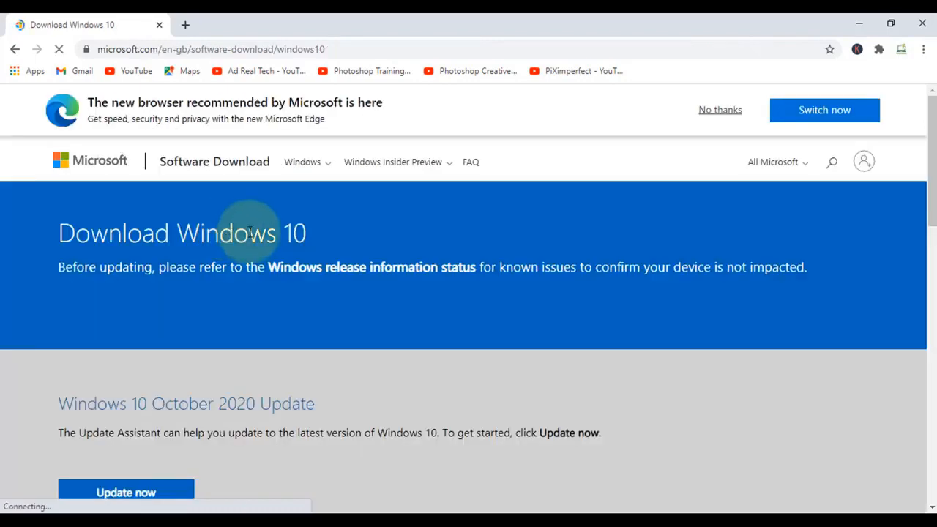
# Download the media creation tool from the page's Create Windows 10 installation media section
pyautogui.scroll(-1, 250, 227)
pyautogui.scroll(-5, 250, 227)
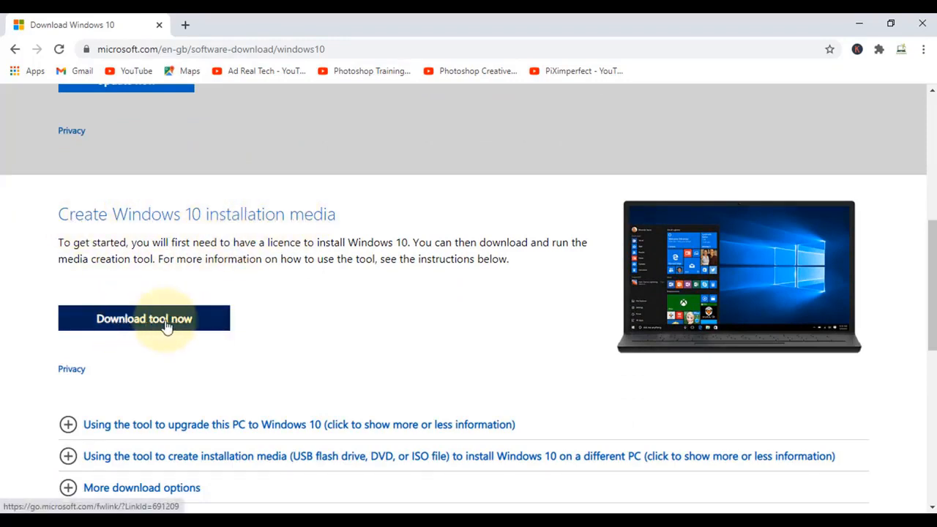
pyautogui.click(166, 325)
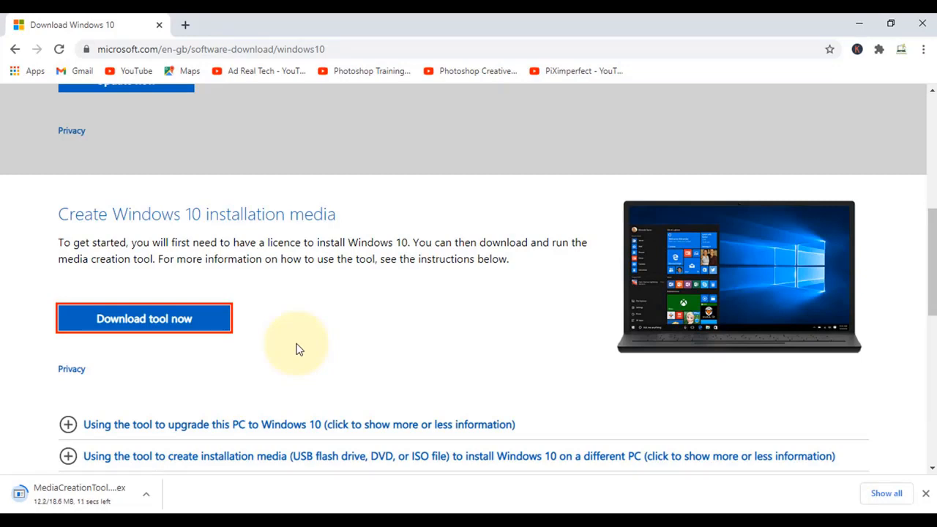
# Run the downloaded MediaCreationTool20H2.exe and minimise the browser window
pyautogui.click(73, 496)
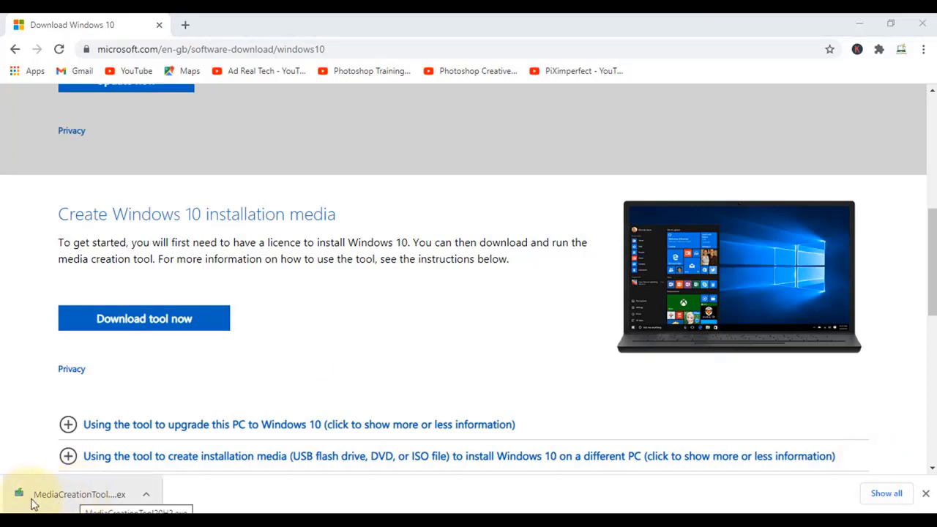
pyautogui.click(80, 496)
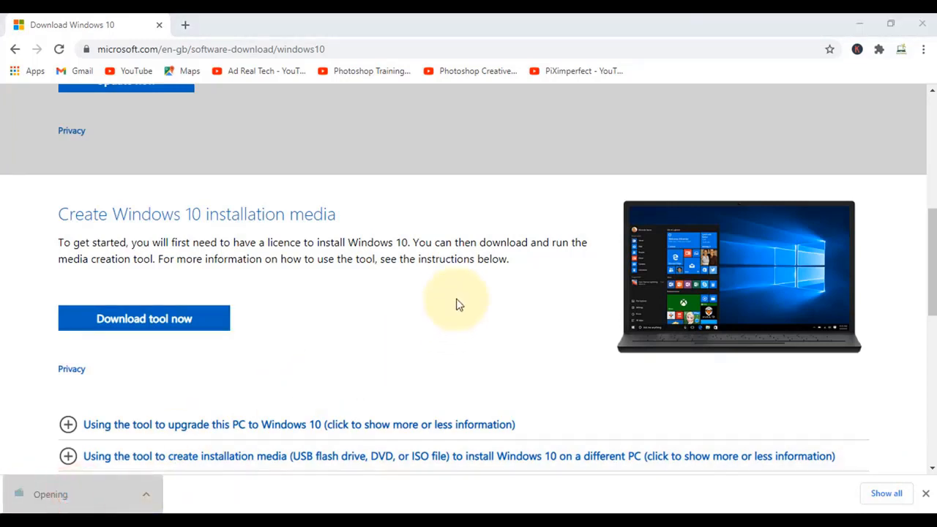
pyautogui.click(856, 26)
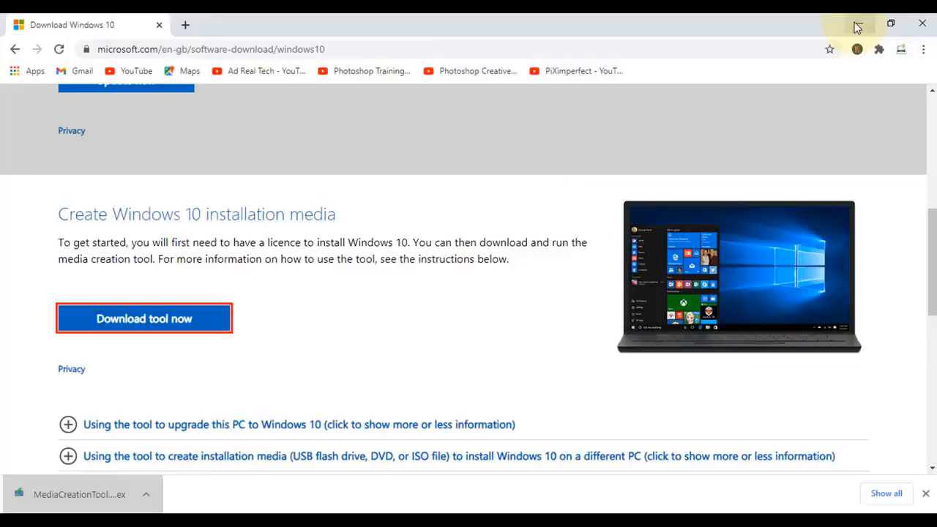
pyautogui.click(857, 26)
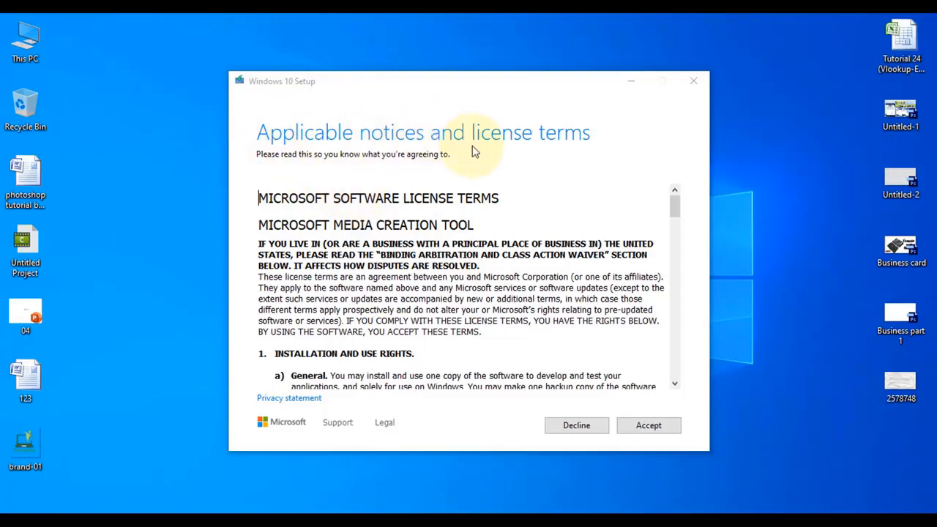
# Accept the license terms and choose to create installation media (USB flash drive, DVD, or ISO file) for another PC
pyautogui.scroll(-20, 533, 323)
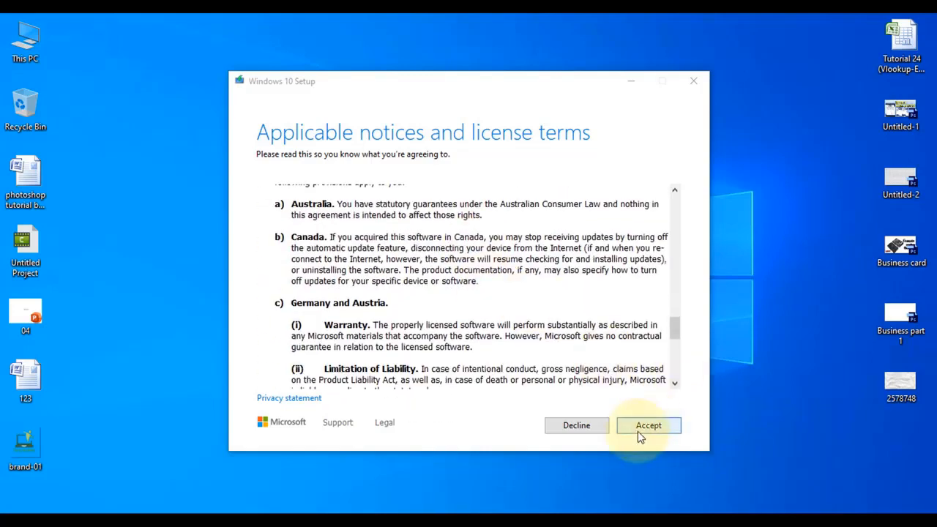
pyautogui.click(638, 430)
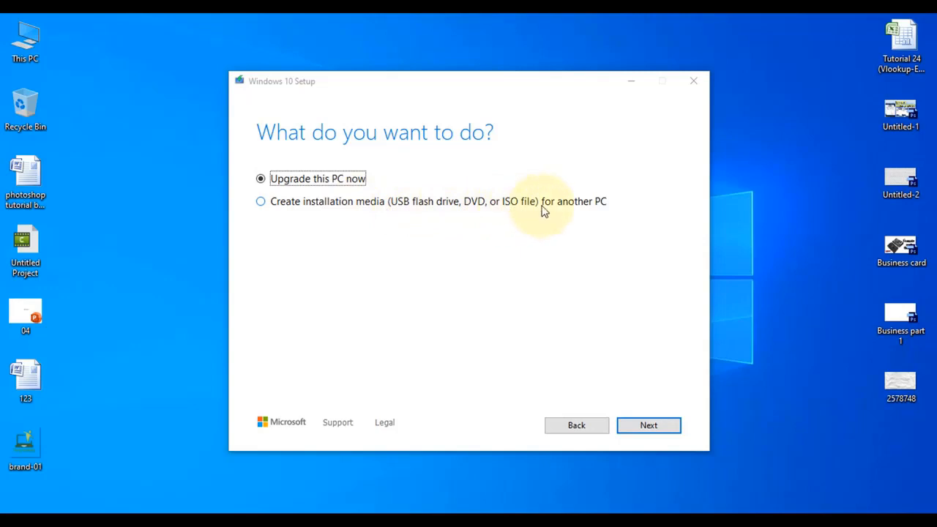
pyautogui.click(261, 201)
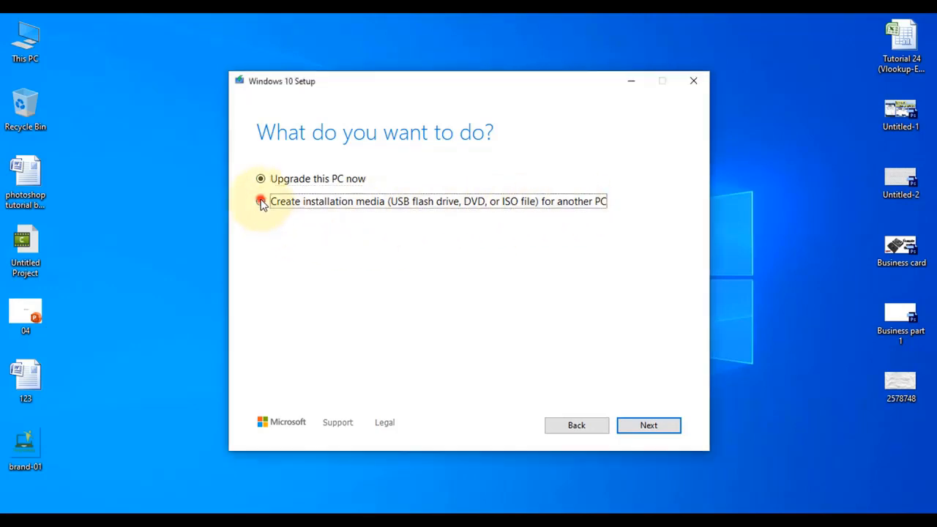
pyautogui.click(648, 425)
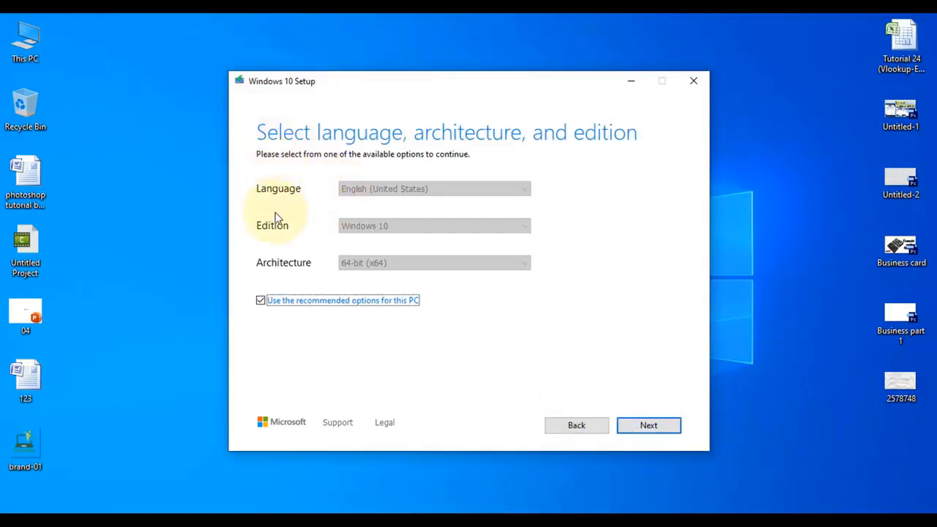
# Disable the recommended options, keep English (United States), Windows 10 and 64-bit (x64), and continue to the media choice
pyautogui.click(264, 303)
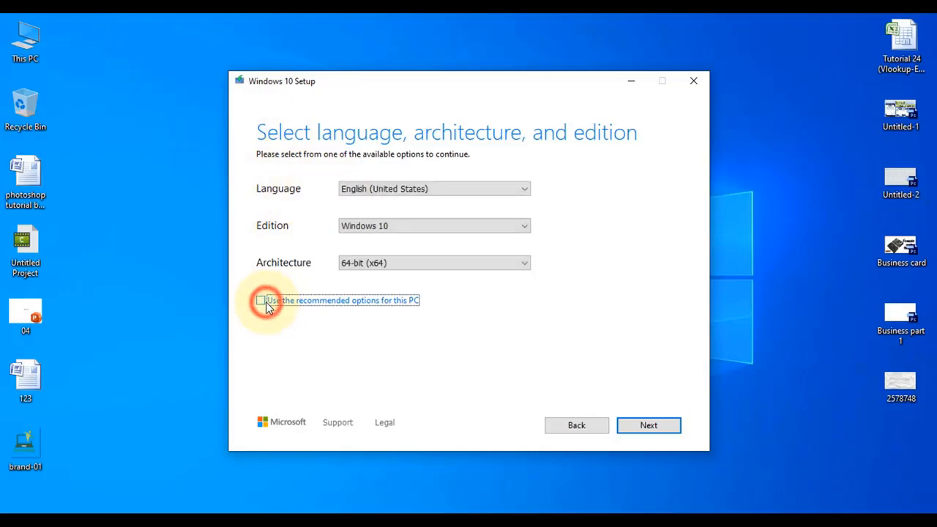
pyautogui.click(410, 189)
pyautogui.click(414, 202)
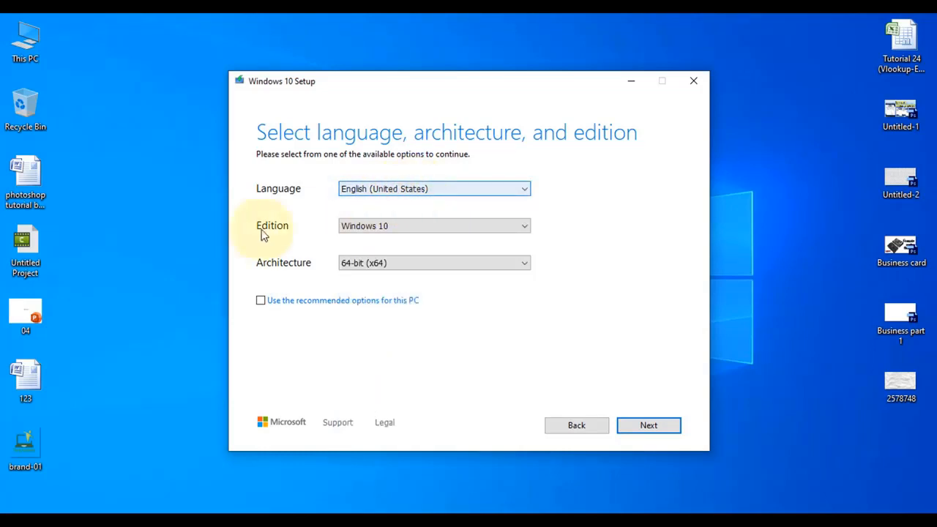
pyautogui.click(415, 232)
pyautogui.click(416, 233)
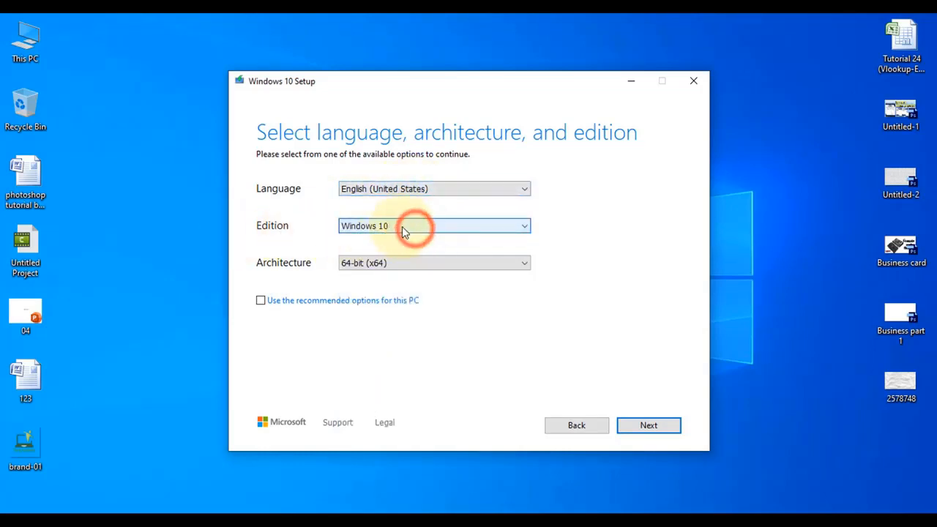
pyautogui.click(402, 267)
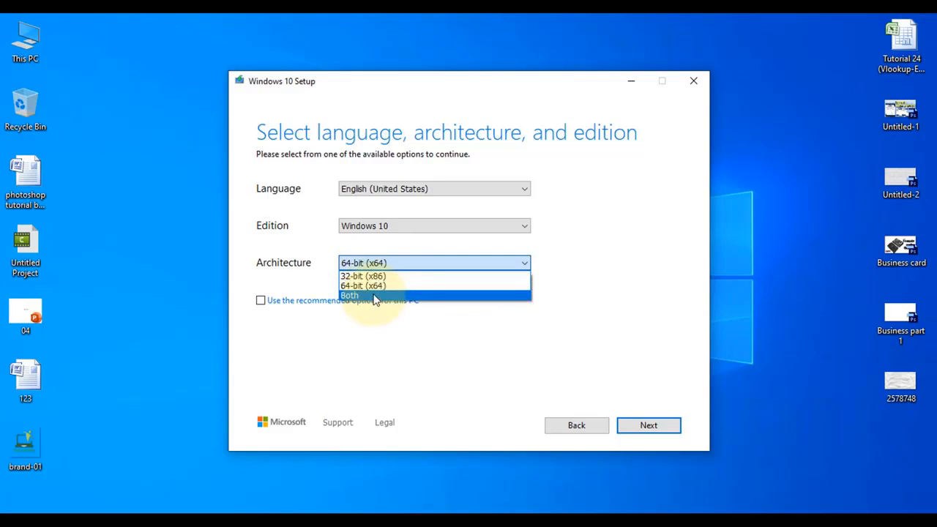
pyautogui.click(401, 260)
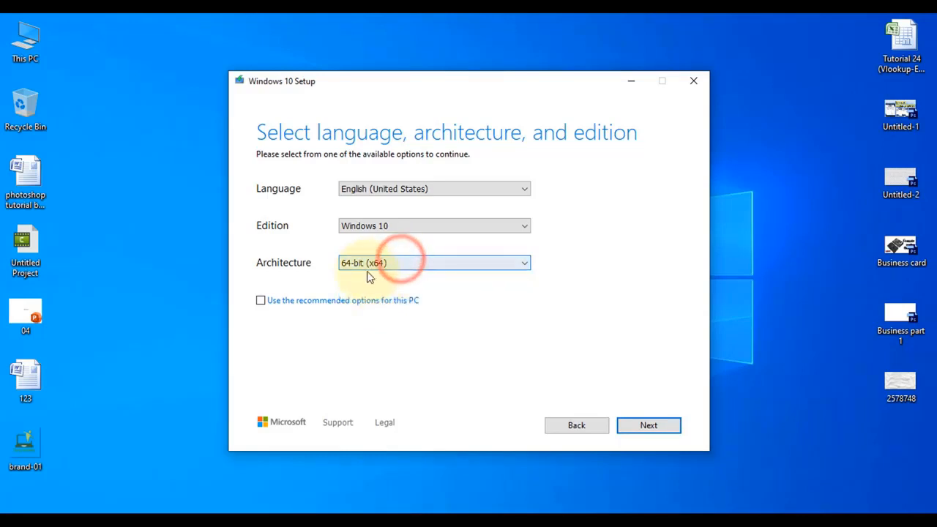
pyautogui.click(649, 425)
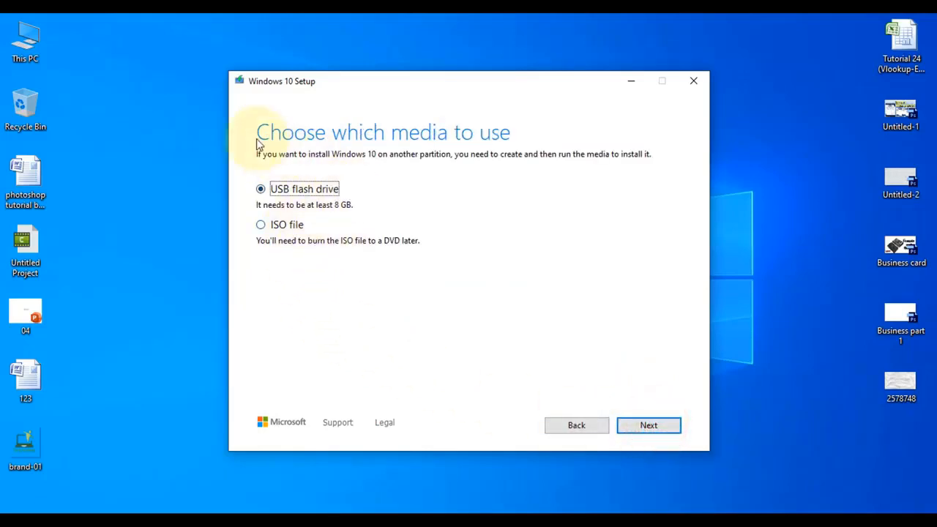
# Choose ISO file as the media and save it to the Desktop as Windows in ISO format
pyautogui.moveTo(407, 79)
pyautogui.mouseDown()
pyautogui.moveTo(414, 71)
pyautogui.moveTo(402, 67)
pyautogui.mouseUp()
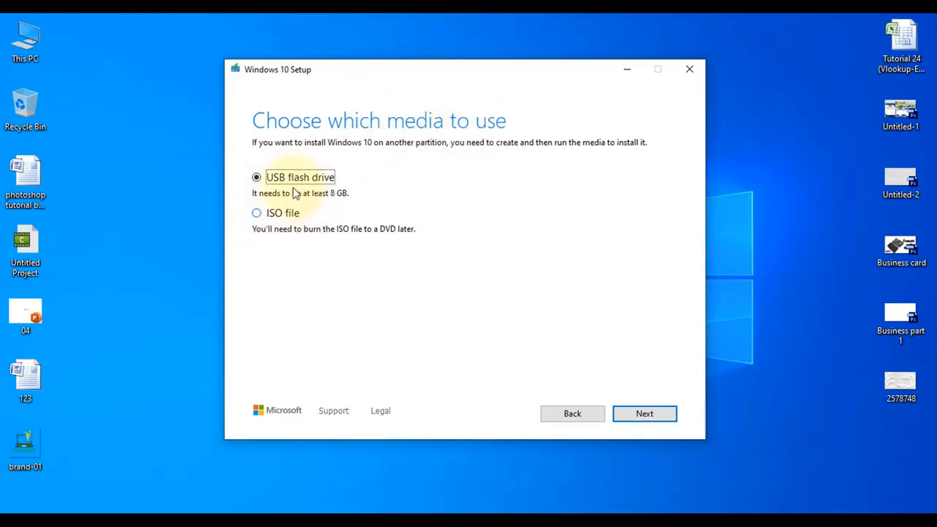
pyautogui.click(257, 214)
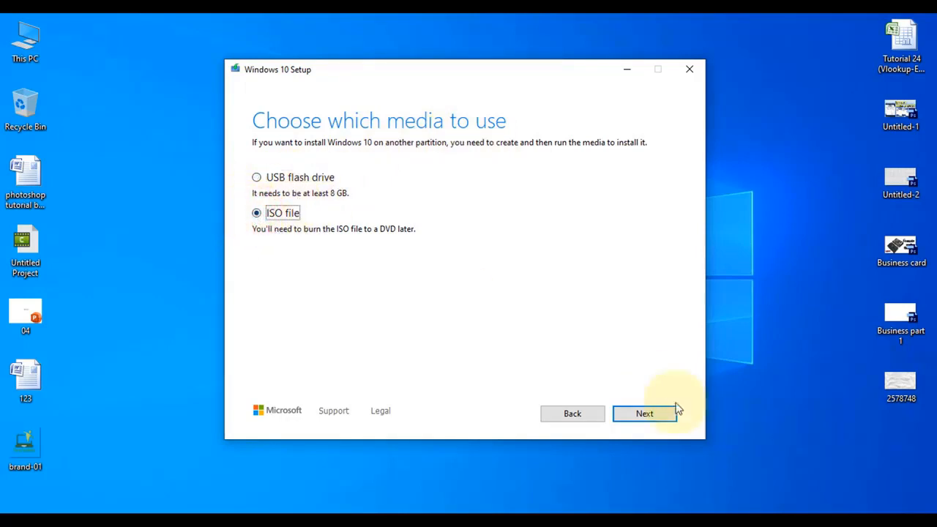
pyautogui.click(652, 416)
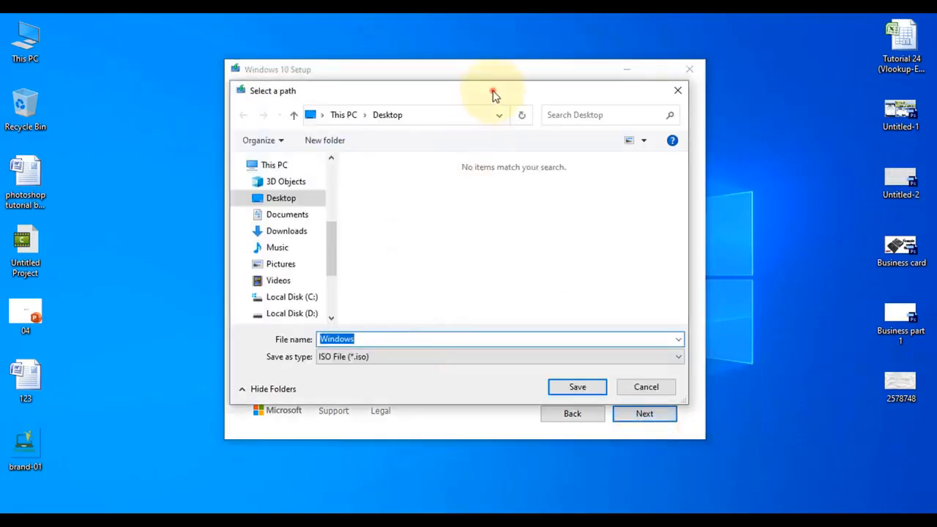
pyautogui.moveTo(492, 91); pyautogui.dragTo(464, 119)
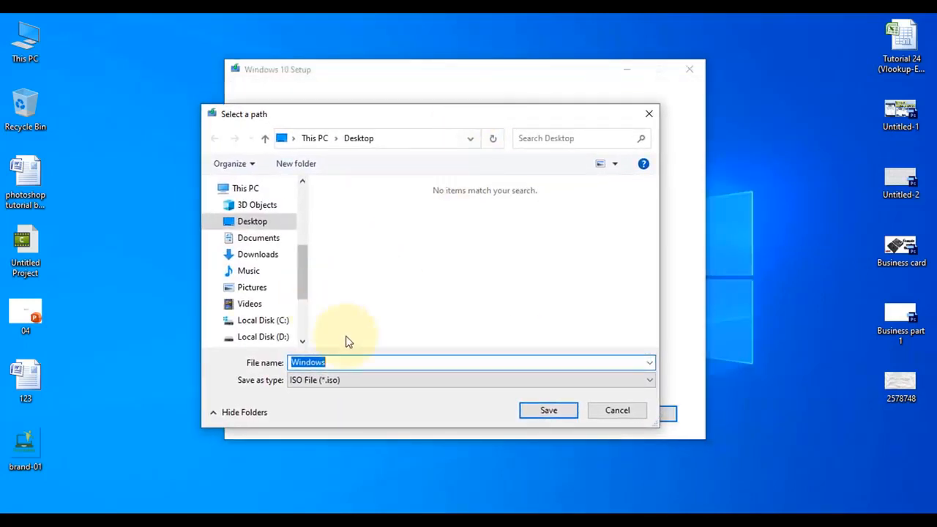
pyautogui.click(254, 224)
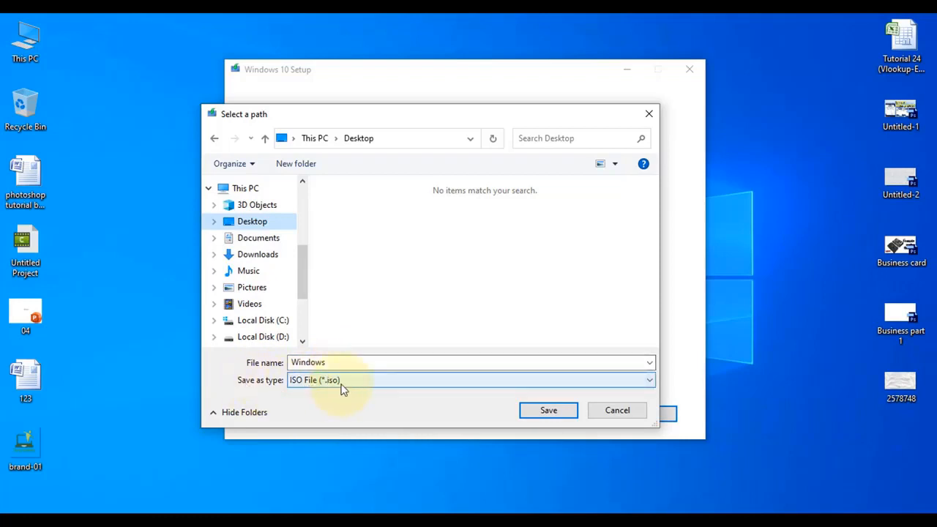
pyautogui.click(550, 411)
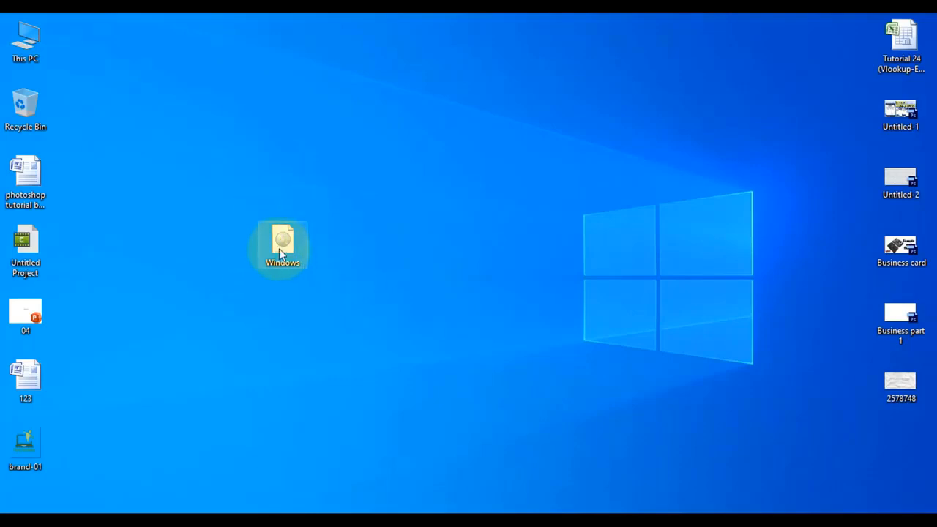
pyautogui.moveTo(299, 227); pyautogui.dragTo(303, 246)
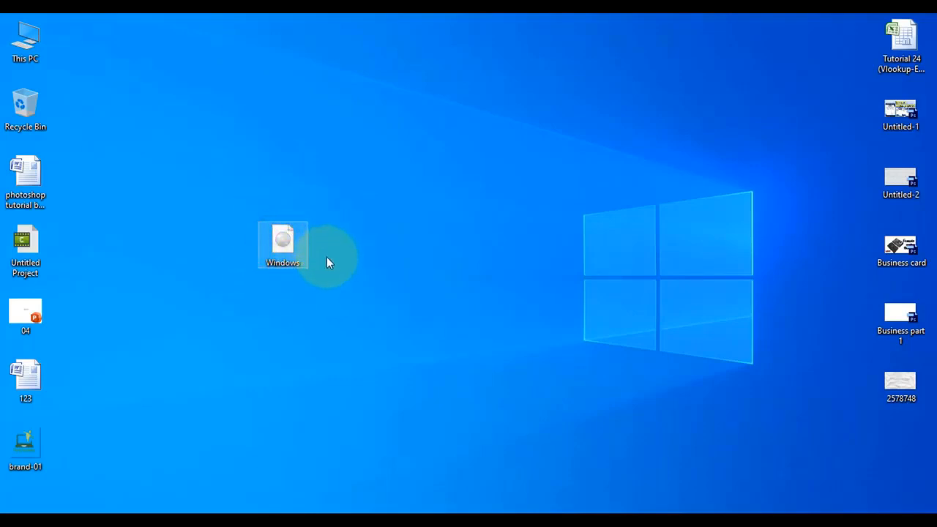
pyautogui.click(327, 256)
pyautogui.click(286, 245)
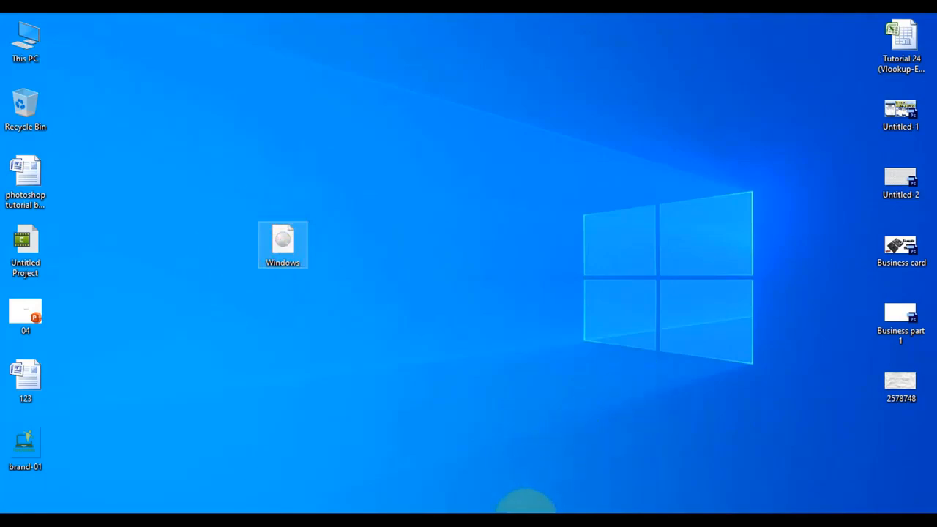
# Switch back to Chrome, search Google for "rufus 2.18 download" in a new tab and open the official Rufus website
pyautogui.click(526, 510)
pyautogui.click(185, 25)
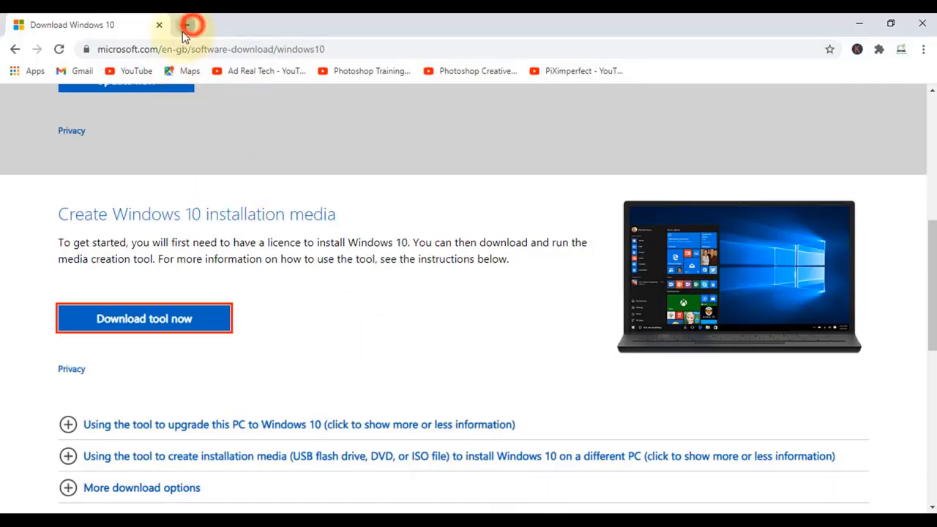
pyautogui.write('go')
pyautogui.press('Return')
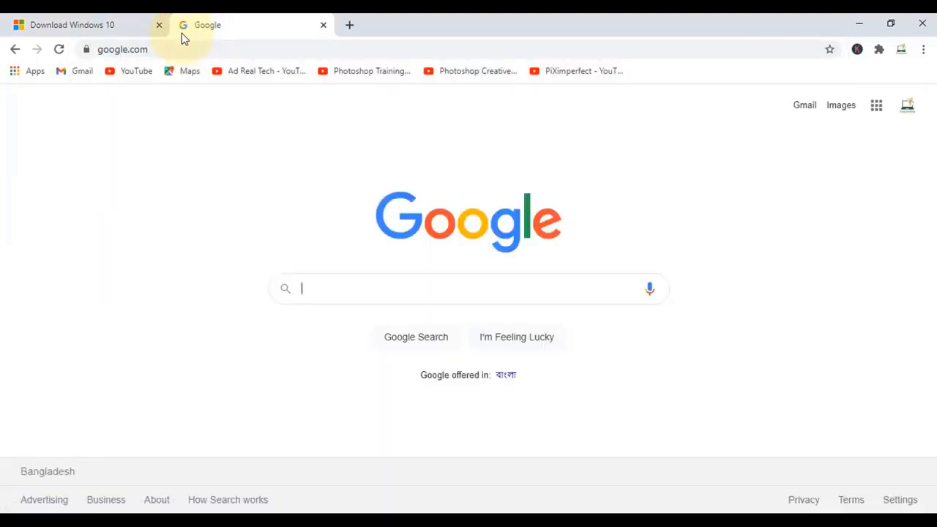
pyautogui.write('rufus')
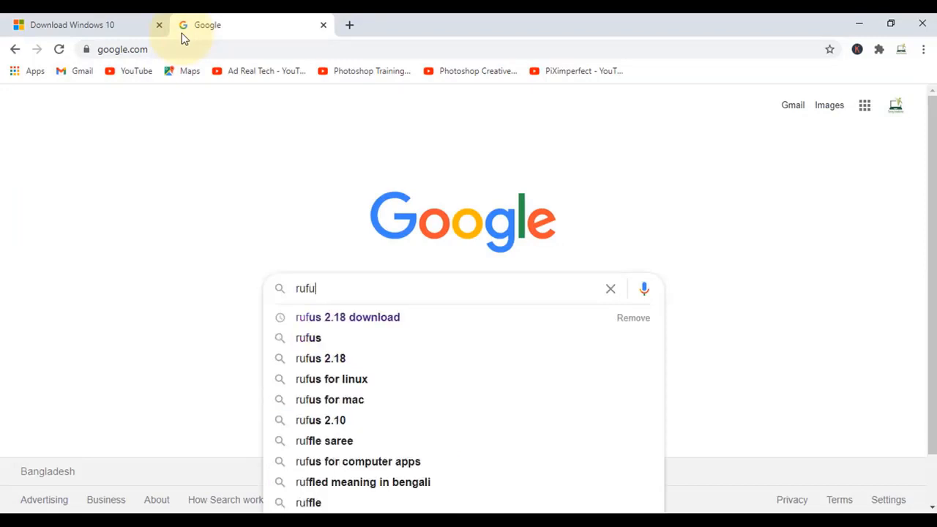
pyautogui.press('Down')
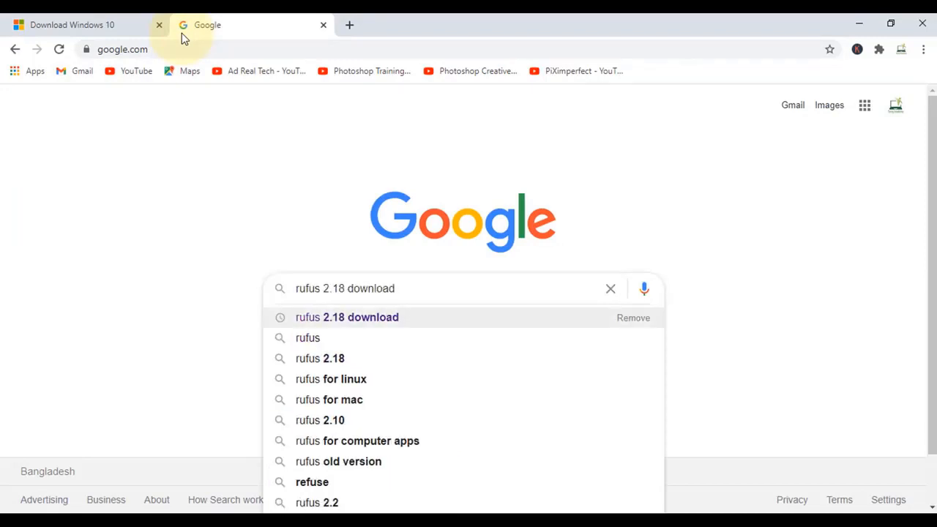
pyautogui.press('Return')
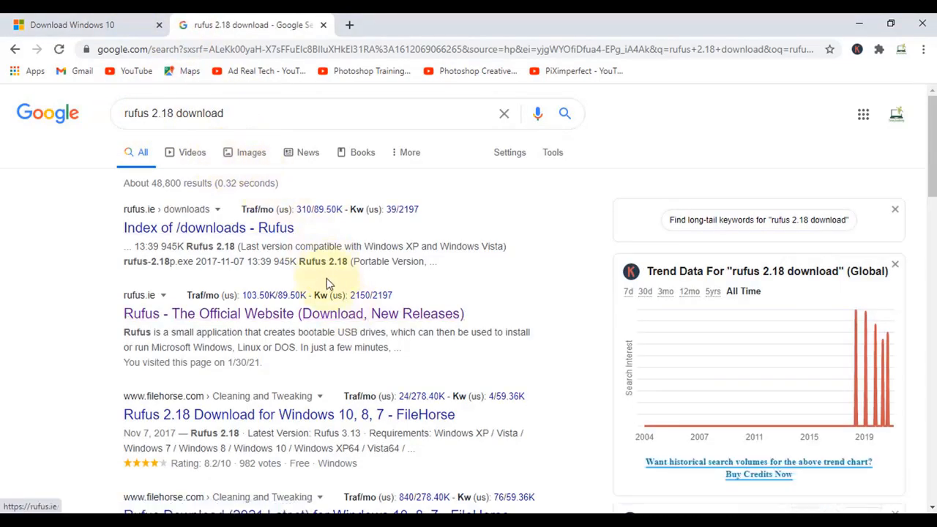
pyautogui.click(258, 314)
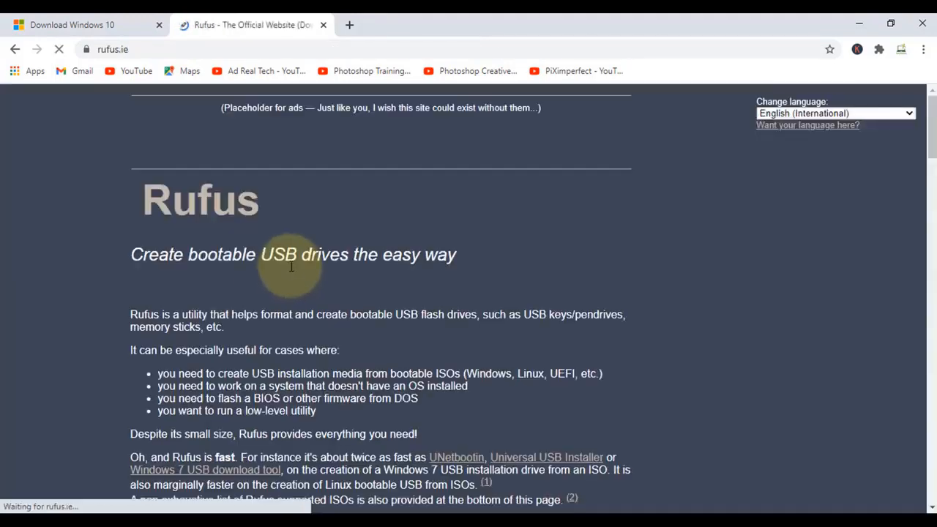
# Download the standard Rufus 3.13 release from the download section of the Rufus website
pyautogui.scroll(-3, 248, 243)
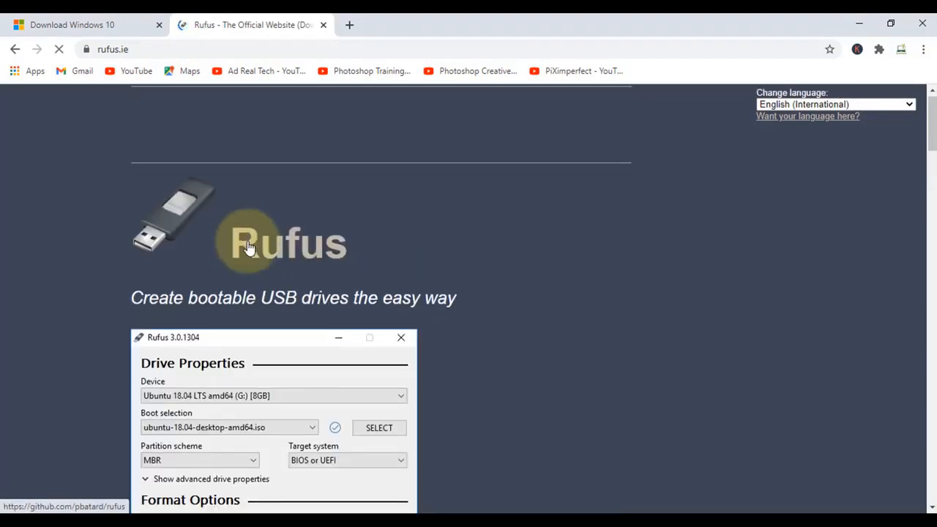
pyautogui.scroll(3, 249, 243)
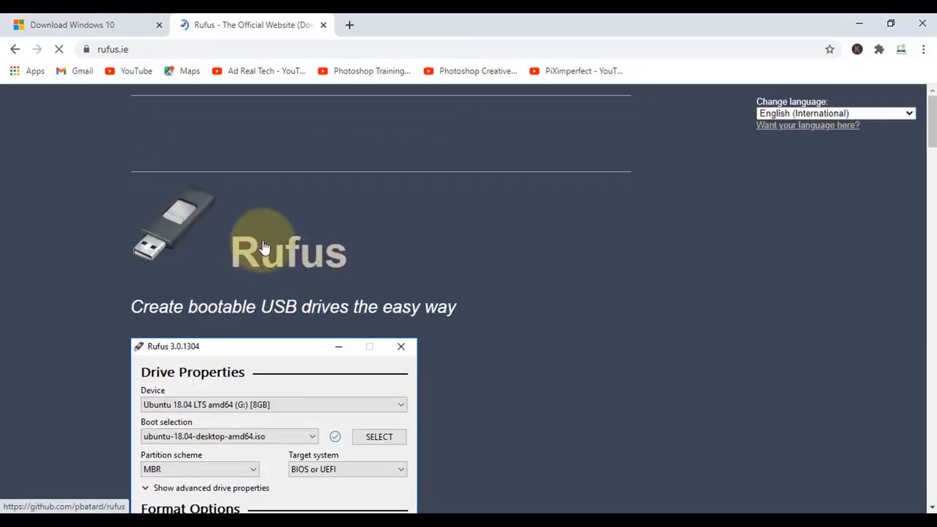
pyautogui.scroll(-6, 265, 248)
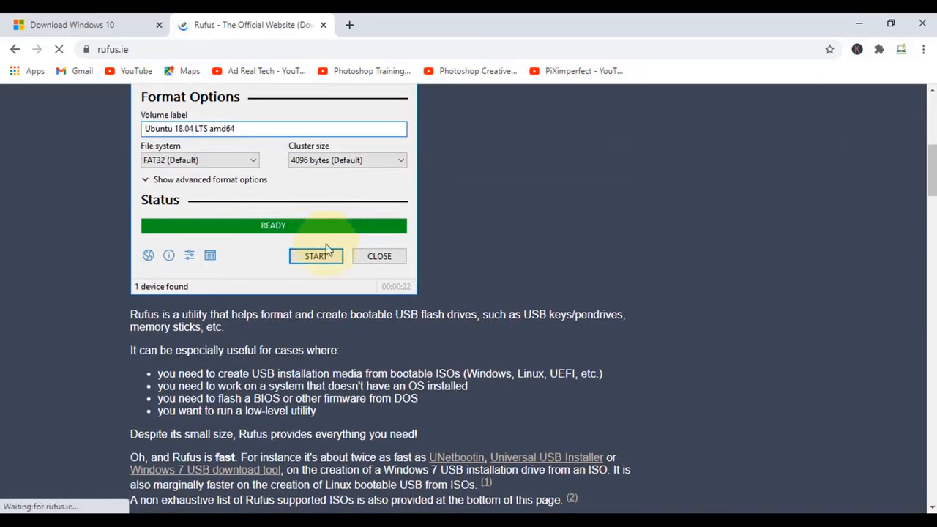
pyautogui.scroll(-3, 322, 251)
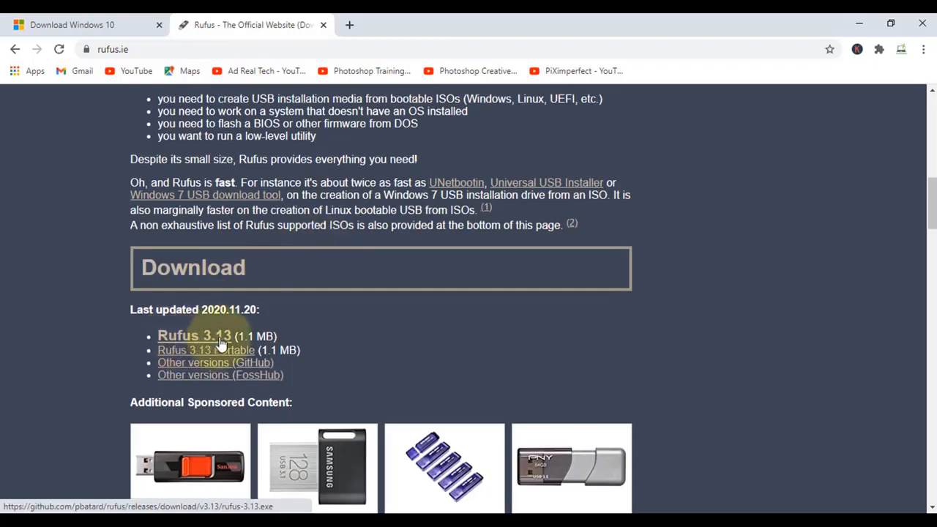
pyautogui.click(176, 342)
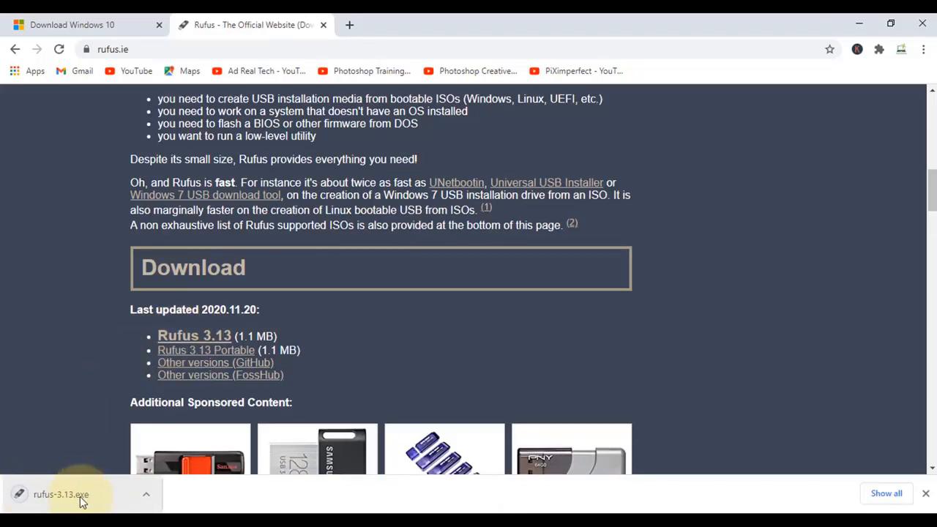
# Launch the downloaded rufus-3.13.exe and close Chrome, leaving the Rufus window on the desktop
pyautogui.click(48, 497)
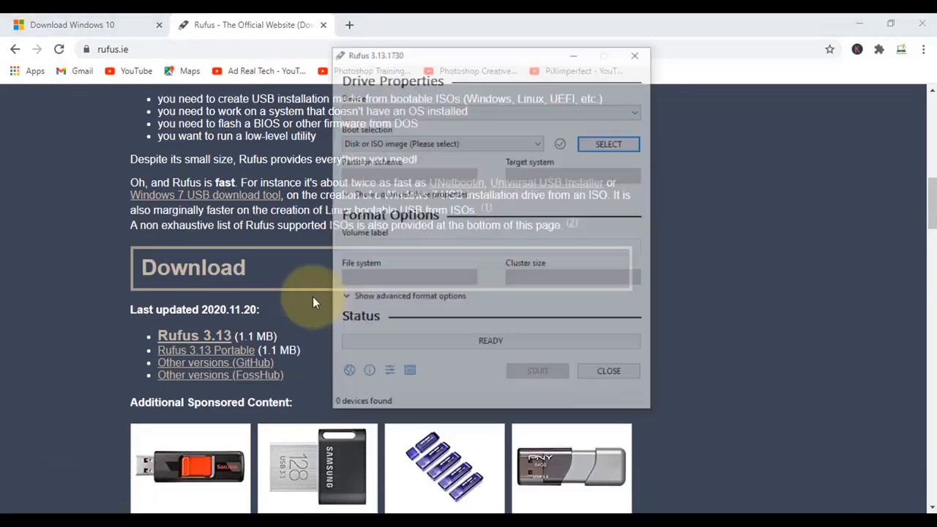
pyautogui.click(923, 26)
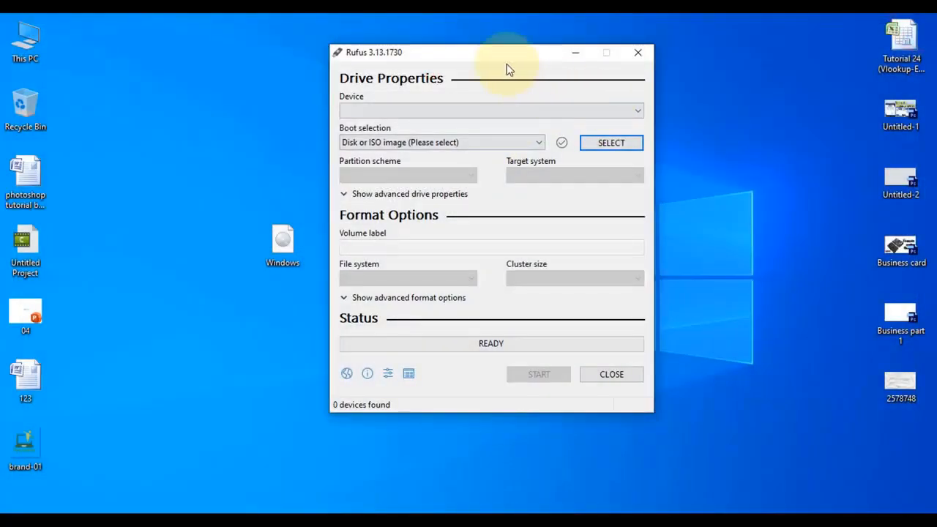
pyautogui.click(492, 66)
pyautogui.moveTo(491, 66); pyautogui.dragTo(513, 81)
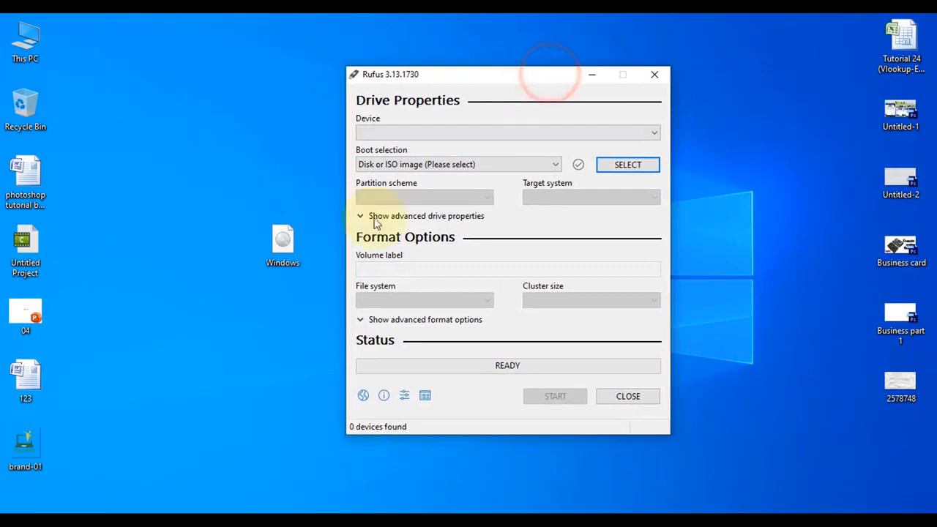
# Choose the USB drive ESD-ISO (E:) [7.8GB] as the Rufus target device
pyautogui.click(282, 245)
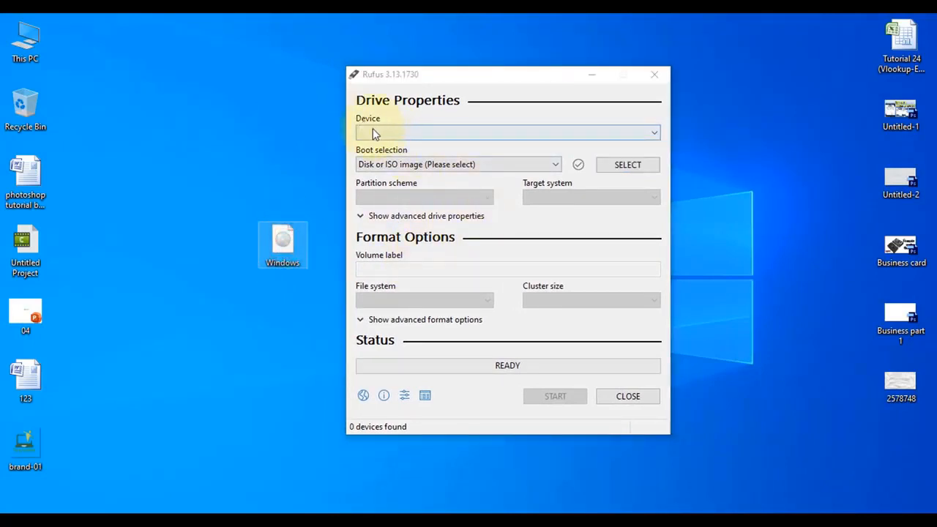
pyautogui.click(423, 136)
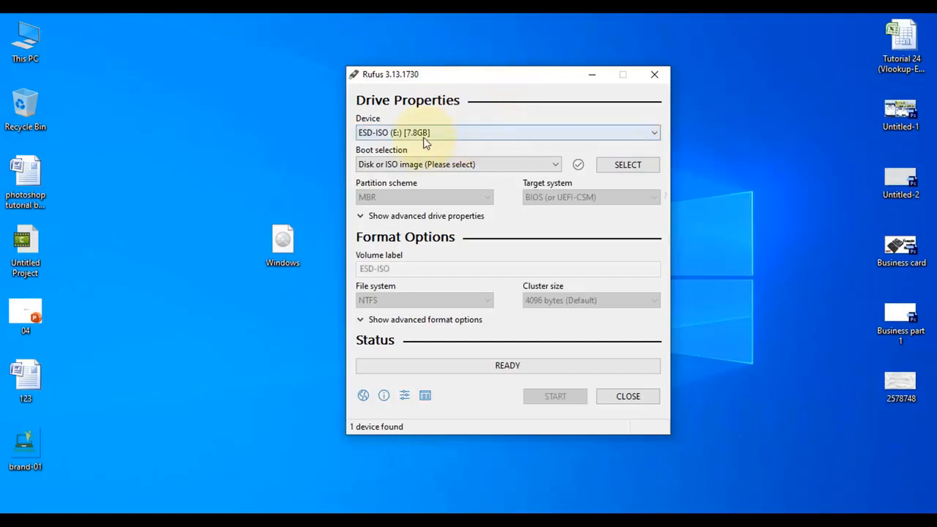
pyautogui.click(464, 135)
pyautogui.click(465, 135)
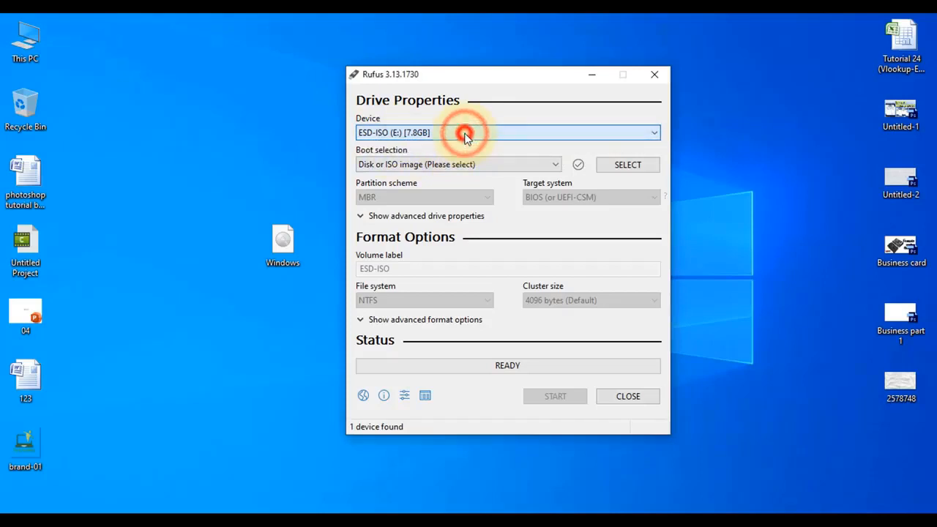
# Load the Windows ISO file from the Desktop as the boot image
pyautogui.click(622, 167)
pyautogui.moveTo(527, 102); pyautogui.dragTo(554, 96)
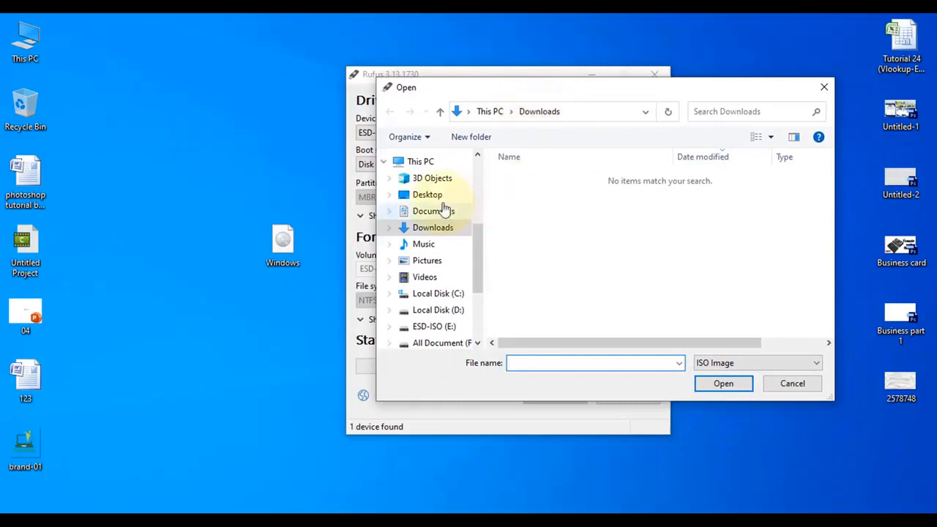
pyautogui.click(429, 195)
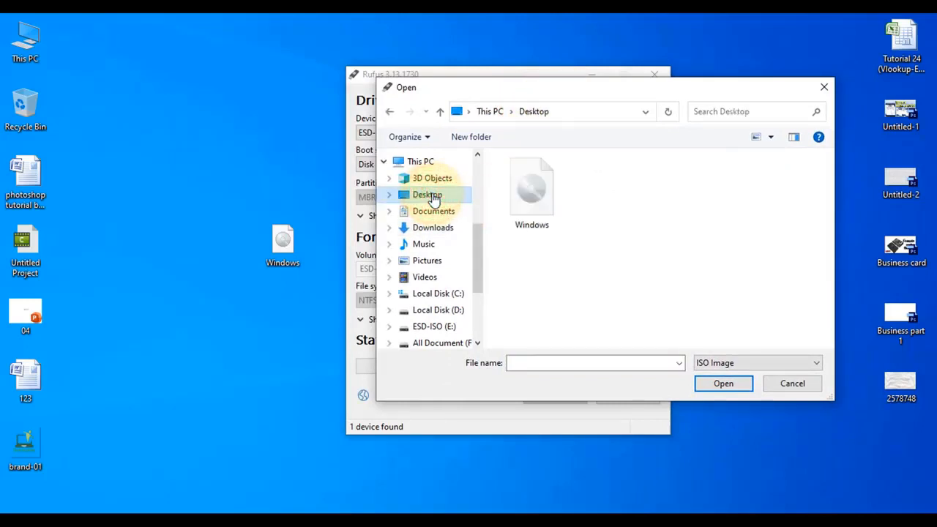
pyautogui.click(524, 205)
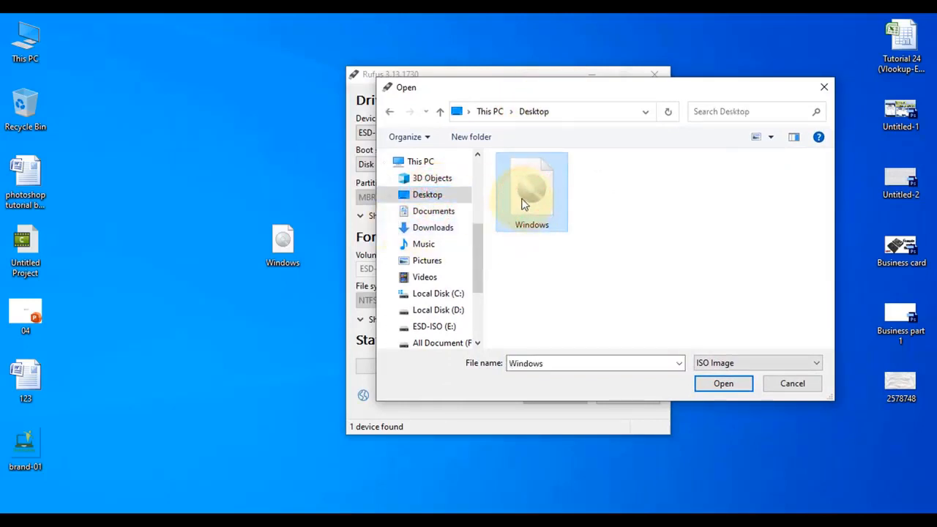
pyautogui.click(721, 383)
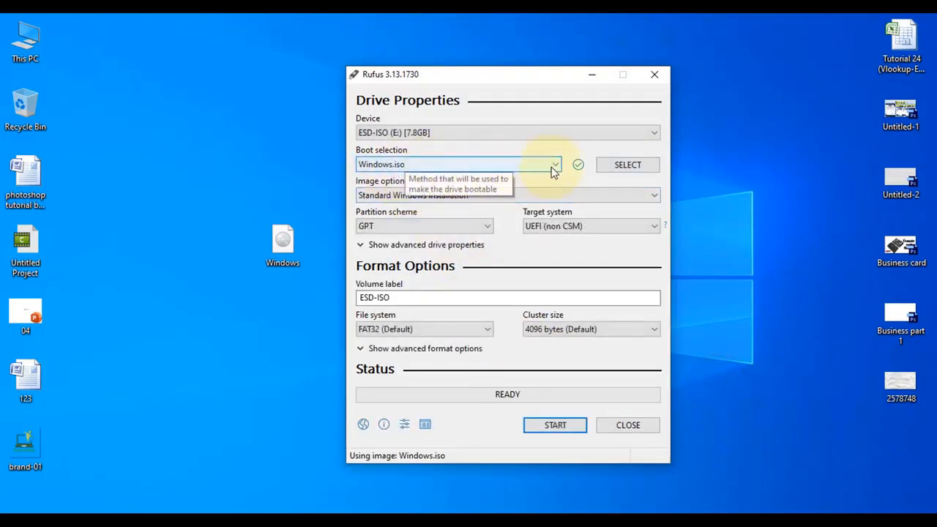
# Keep Standard Windows installation as the image option and set the partition scheme to MBR
pyautogui.click(433, 196)
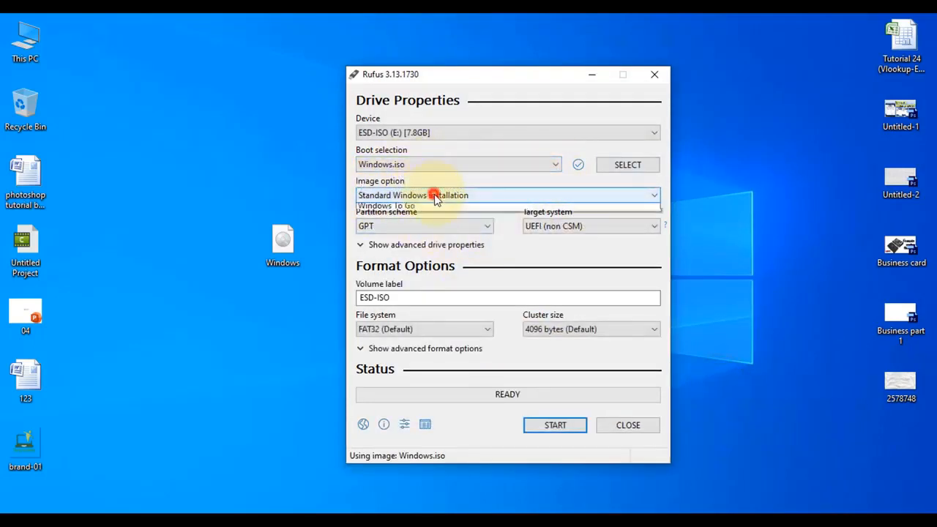
pyautogui.click(435, 196)
pyautogui.click(439, 195)
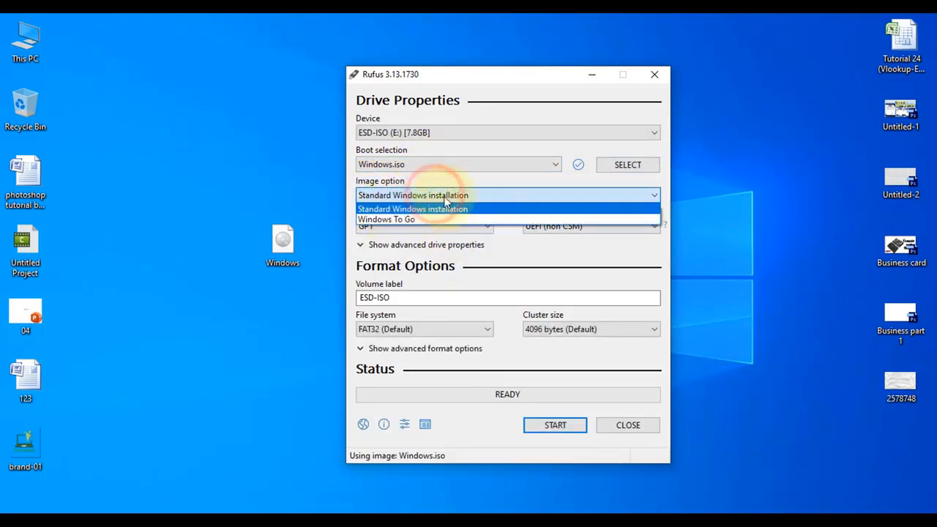
pyautogui.click(443, 197)
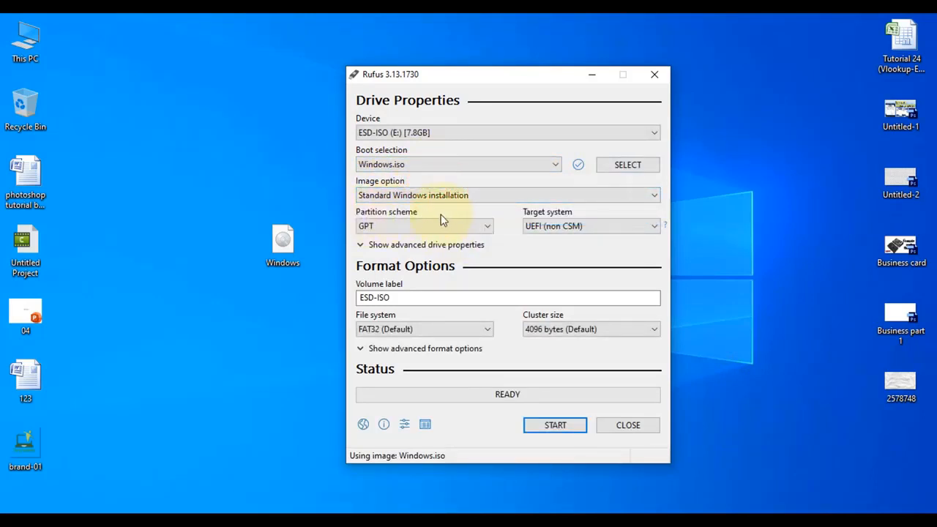
pyautogui.click(442, 227)
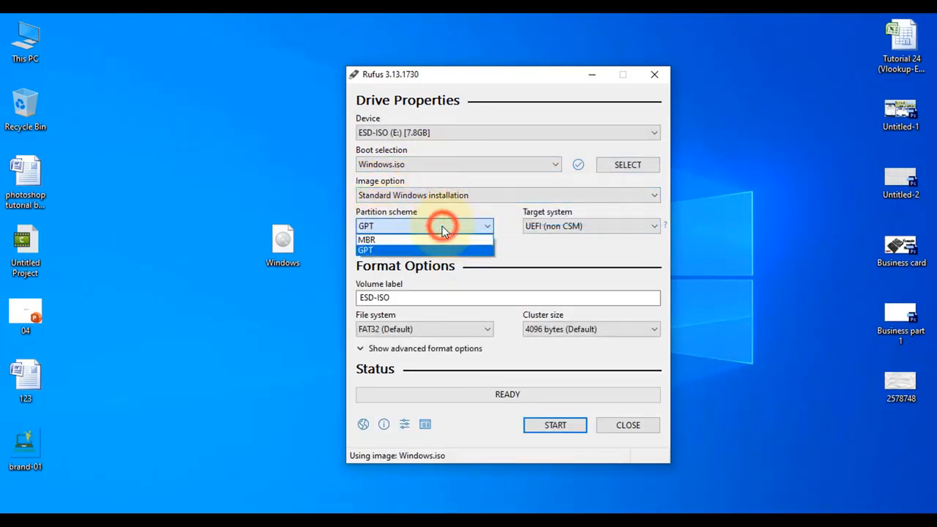
pyautogui.click(387, 241)
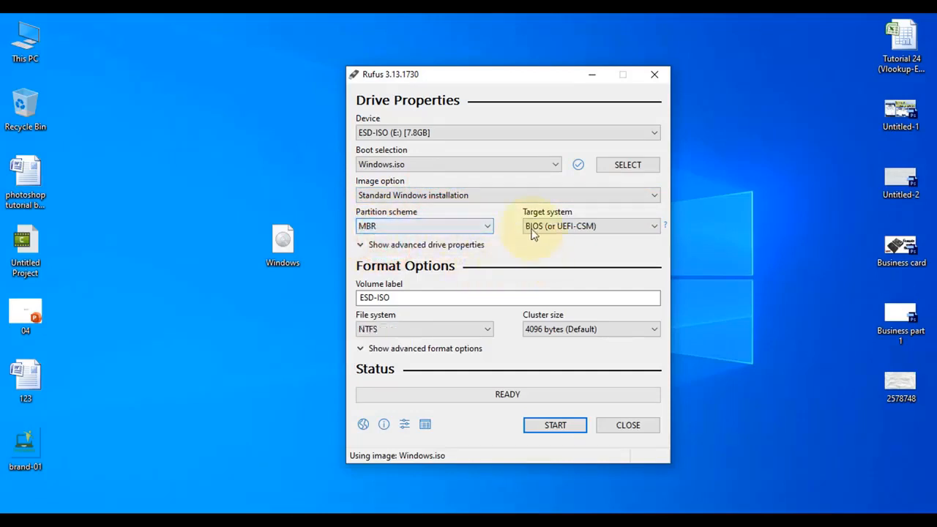
# Write the Windows image to the USB drive, accepting the data-loss warning, and close Rufus once writing finishes
pyautogui.click(556, 427)
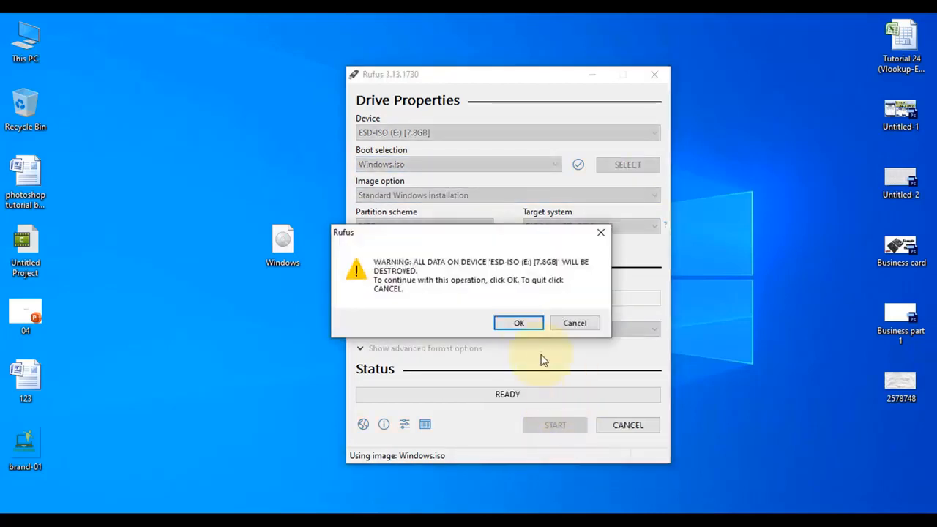
pyautogui.moveTo(462, 231); pyautogui.dragTo(495, 209)
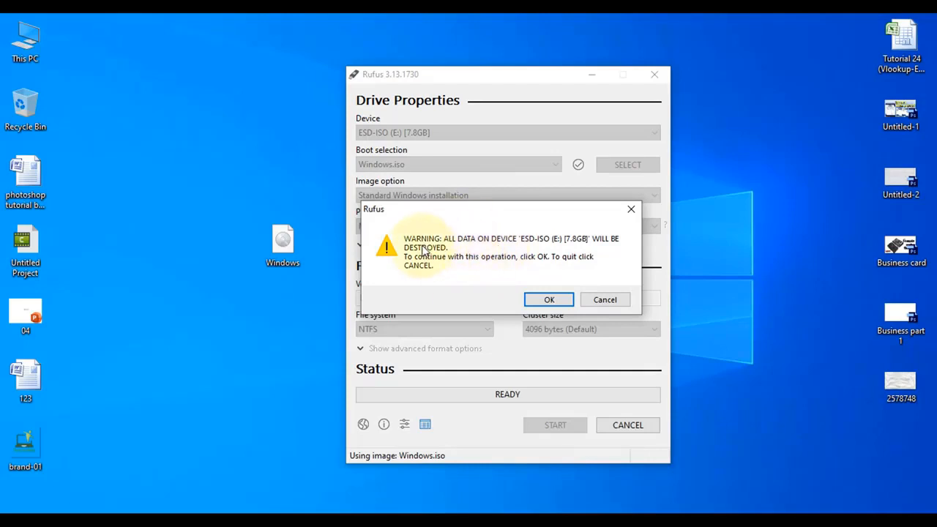
pyautogui.click(540, 300)
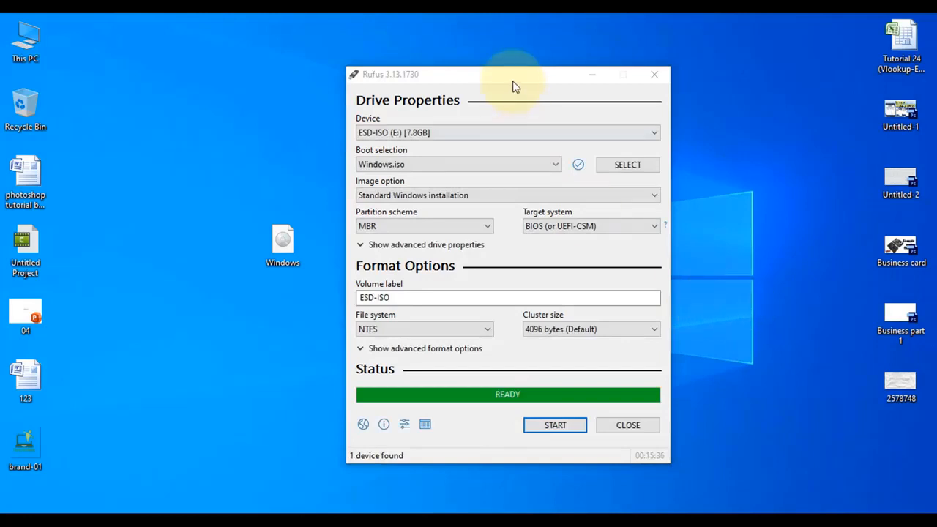
pyautogui.moveTo(517, 74)
pyautogui.mouseDown()
pyautogui.moveTo(537, 69)
pyautogui.moveTo(509, 64)
pyautogui.mouseUp()
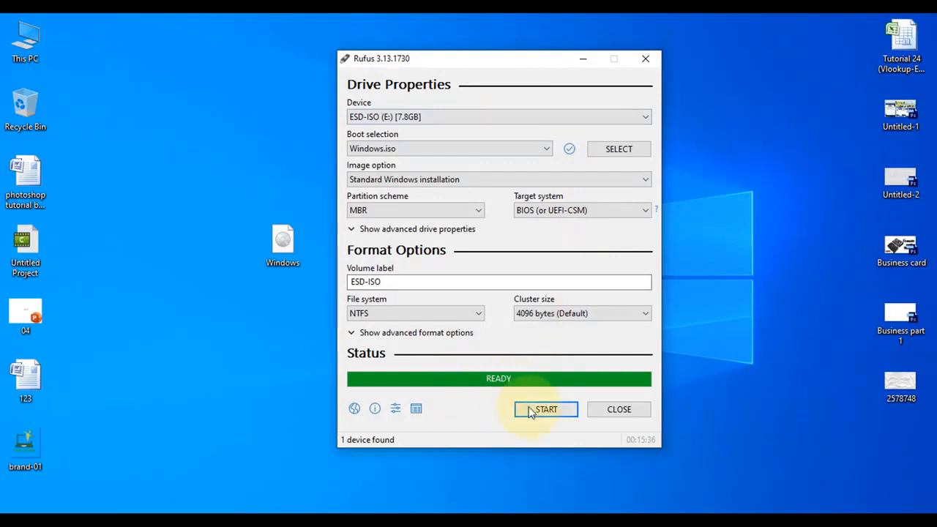
pyautogui.click(620, 410)
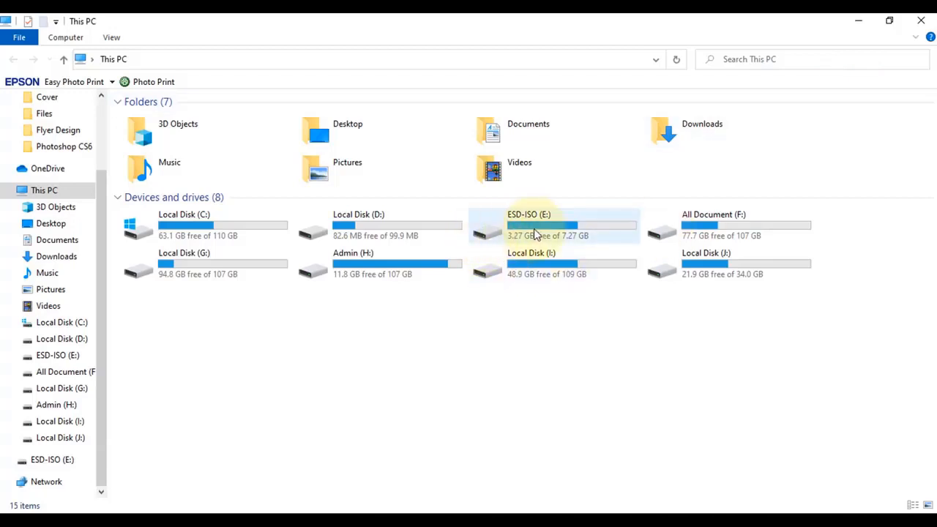
# Open the ESD-ISO (E:) drive in File Explorer to examine its installation files, and close the window
pyautogui.click(579, 233)
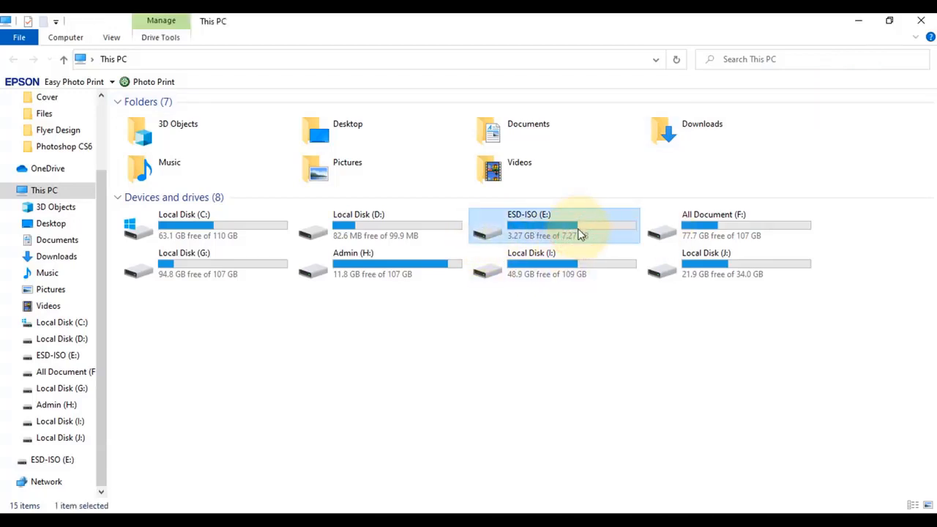
pyautogui.doubleClick(577, 233)
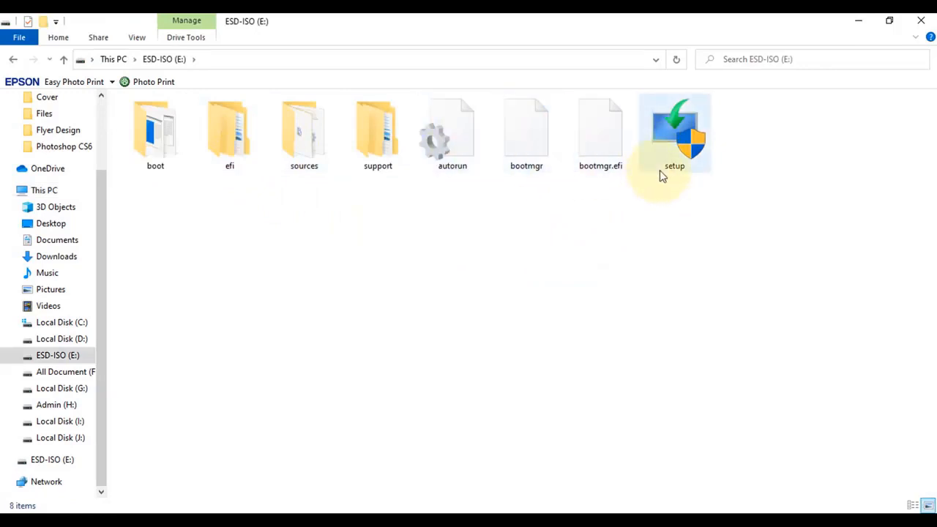
pyautogui.click(13, 60)
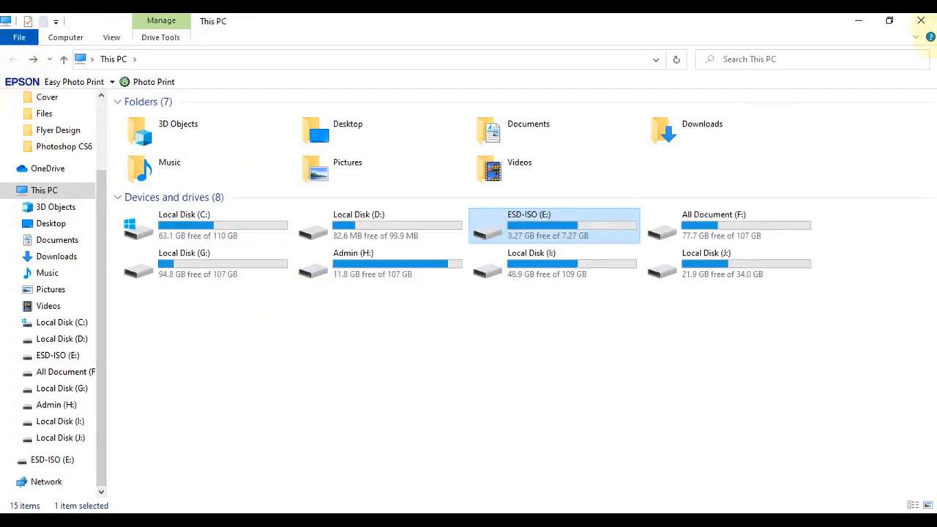
pyautogui.click(931, 21)
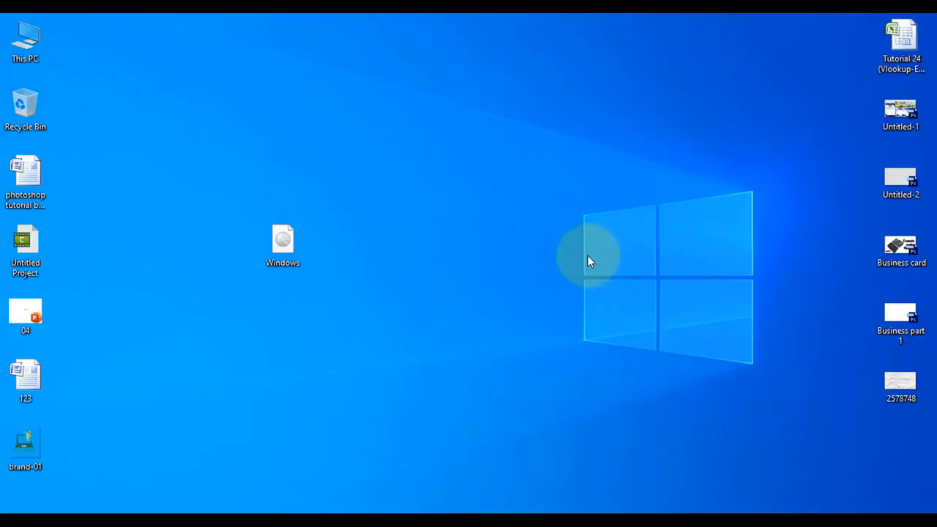